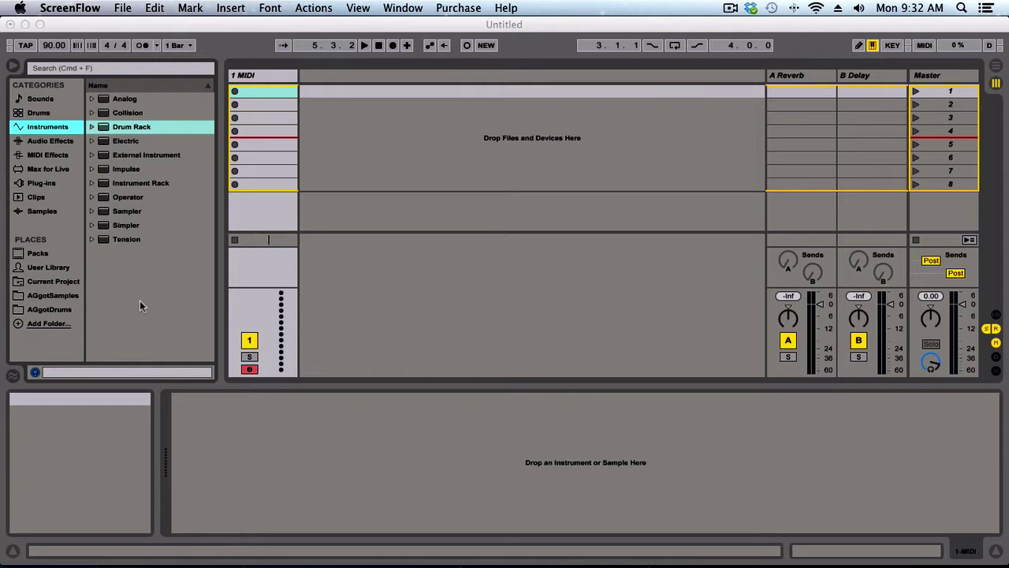
Step: Load an empty Drum Rack from the browser onto the 1 MIDI track
click(45, 133)
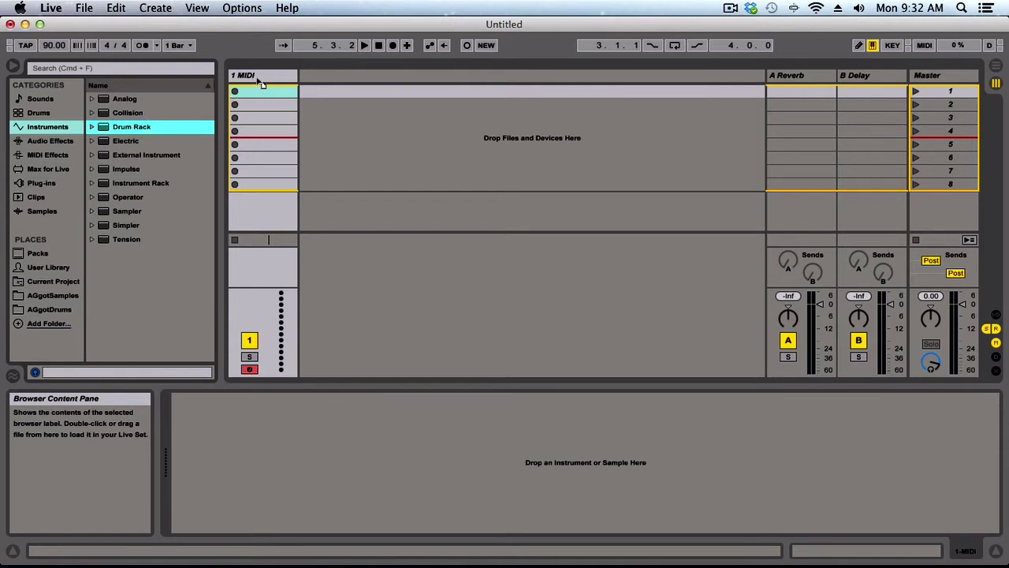
drag(261, 86, 258, 79)
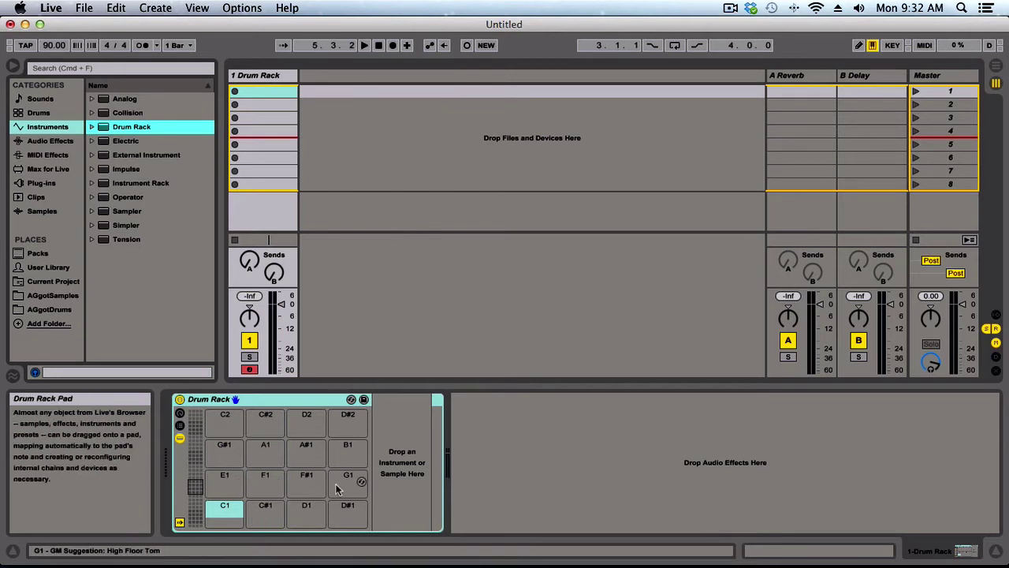
Step: Place a Simpler on the Drum Rack's C1 pad and raise its Release to 60.0 s
click(127, 227)
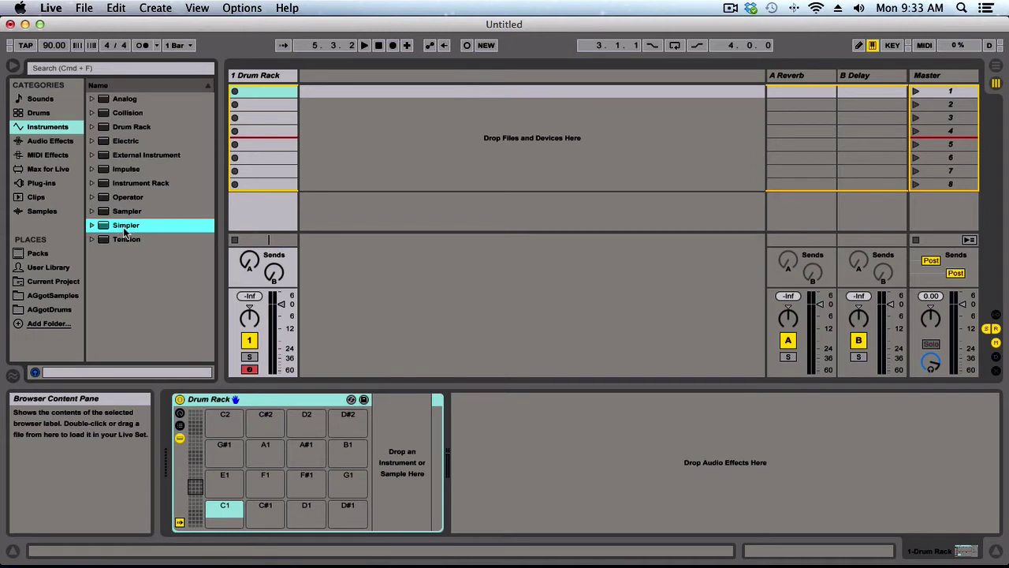
drag(124, 231, 232, 520)
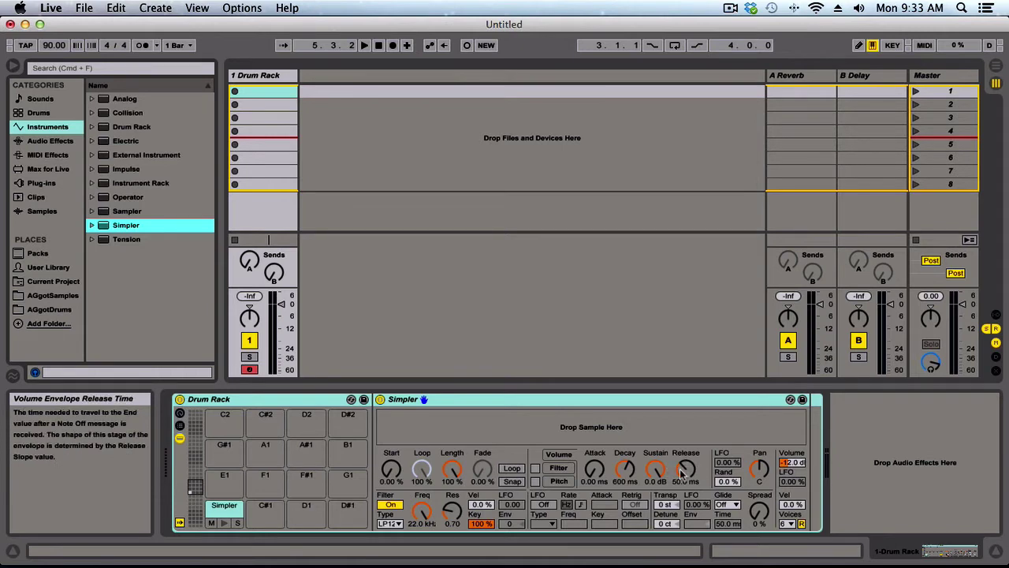
drag(683, 471, 683, 427)
drag(691, 472, 692, 402)
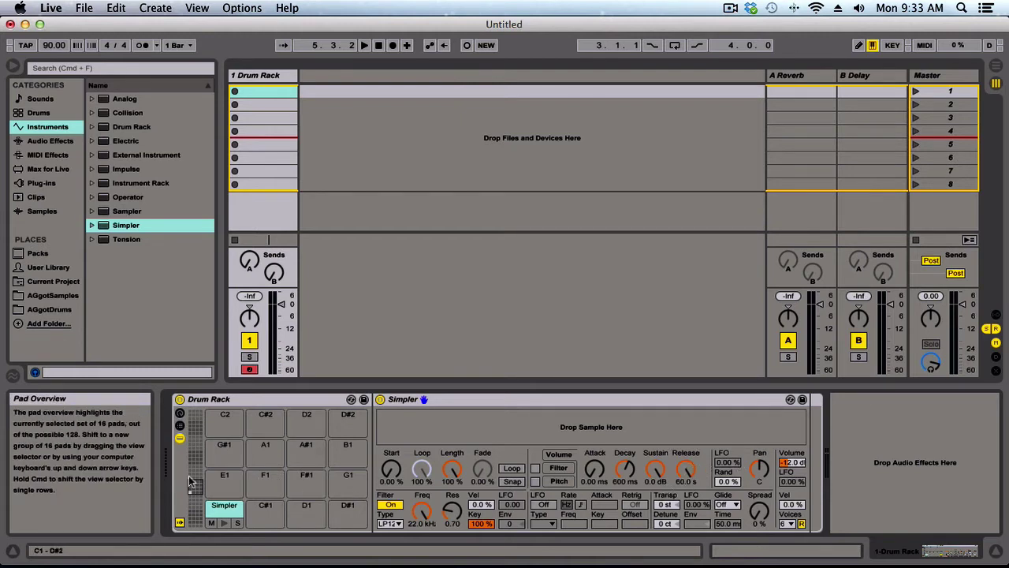
Step: Show the chain list and I/O, then set the Simpler chain's Choke to group 1
click(180, 425)
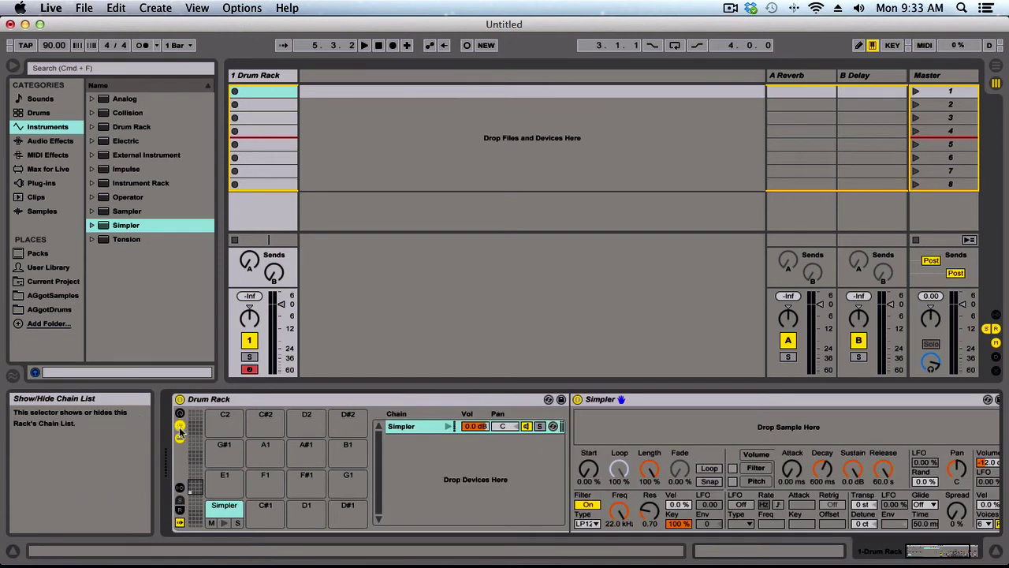
click(180, 488)
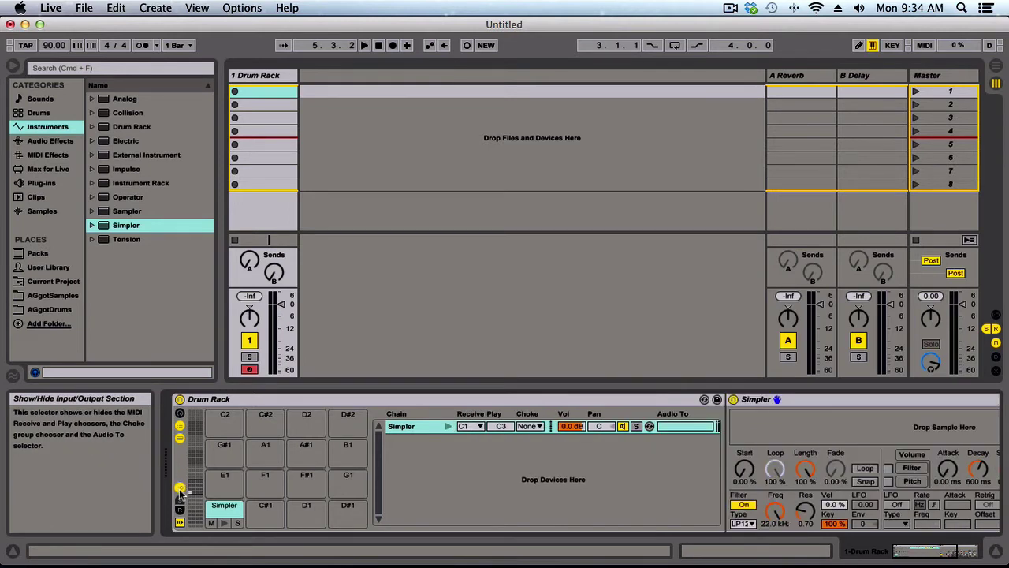
click(538, 430)
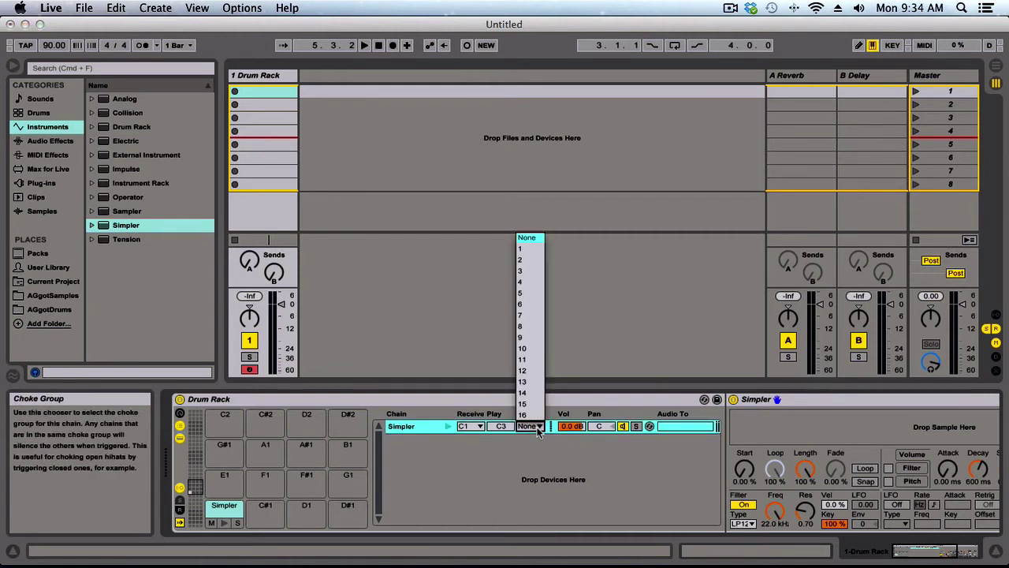
click(527, 251)
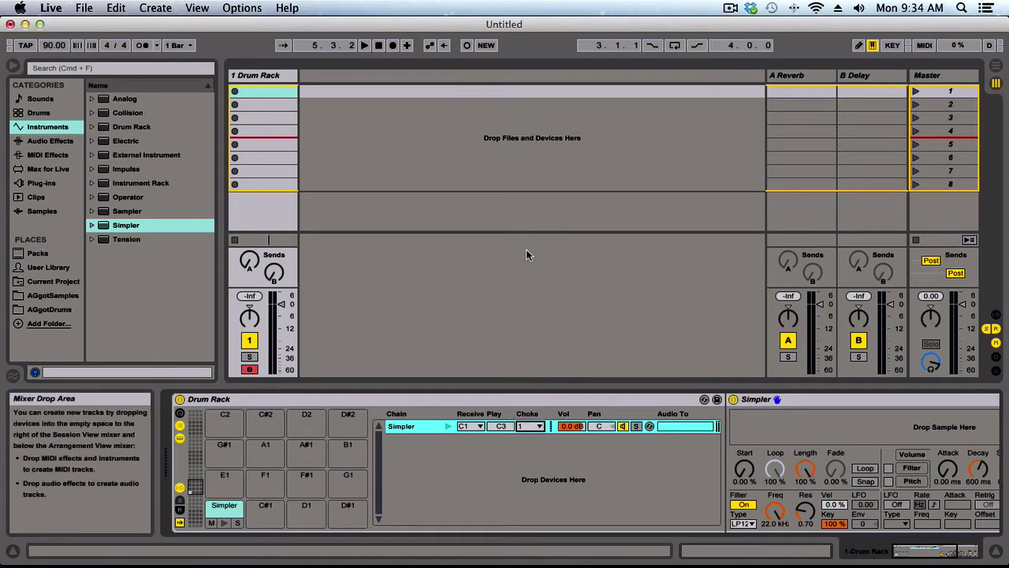
Step: Hide the I/O and chain list, then save the Drum Rack as the preset 'Autochop'
click(179, 491)
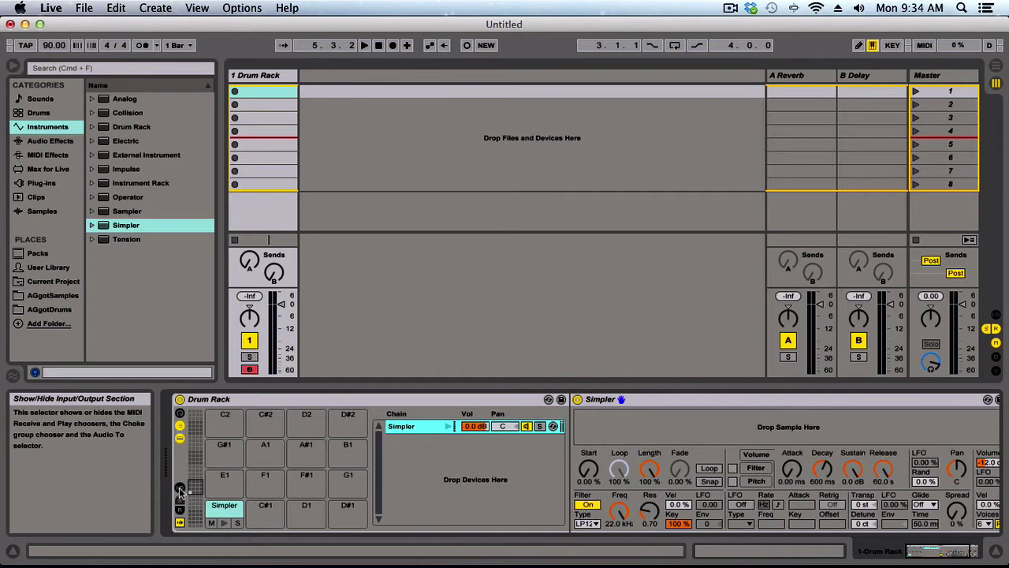
click(180, 428)
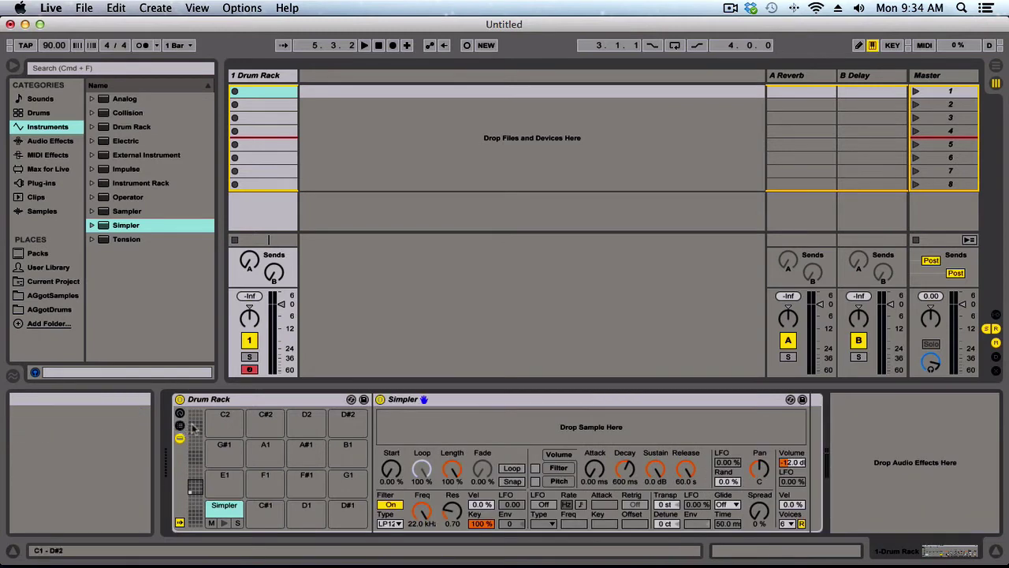
click(364, 400)
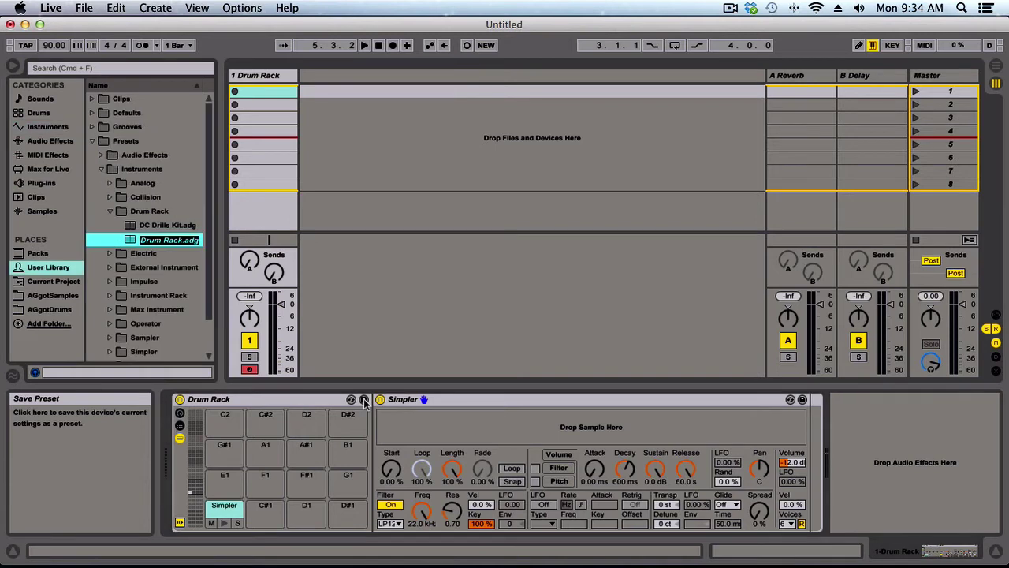
double_click(166, 243)
triple_click(166, 243)
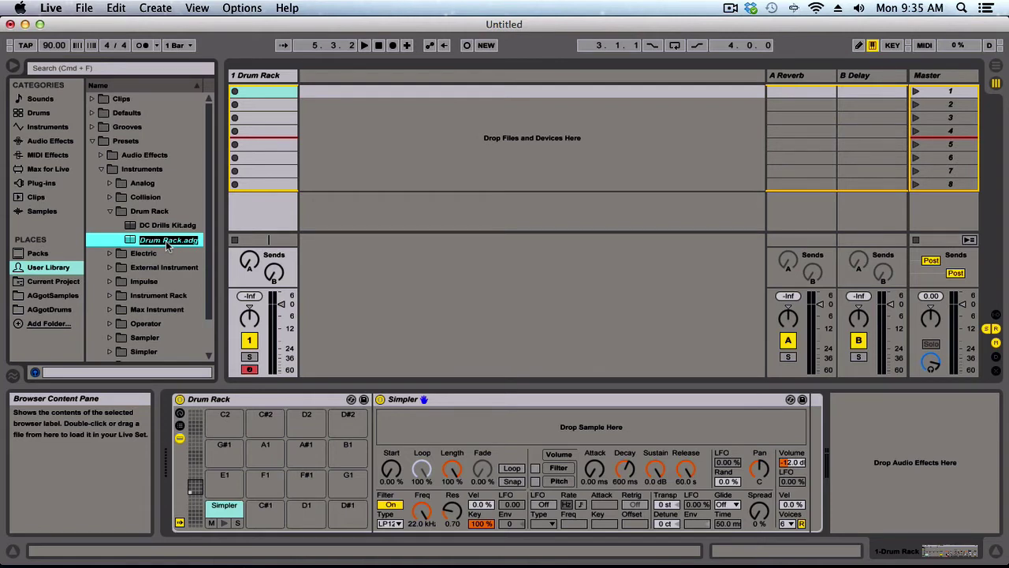
text(A)
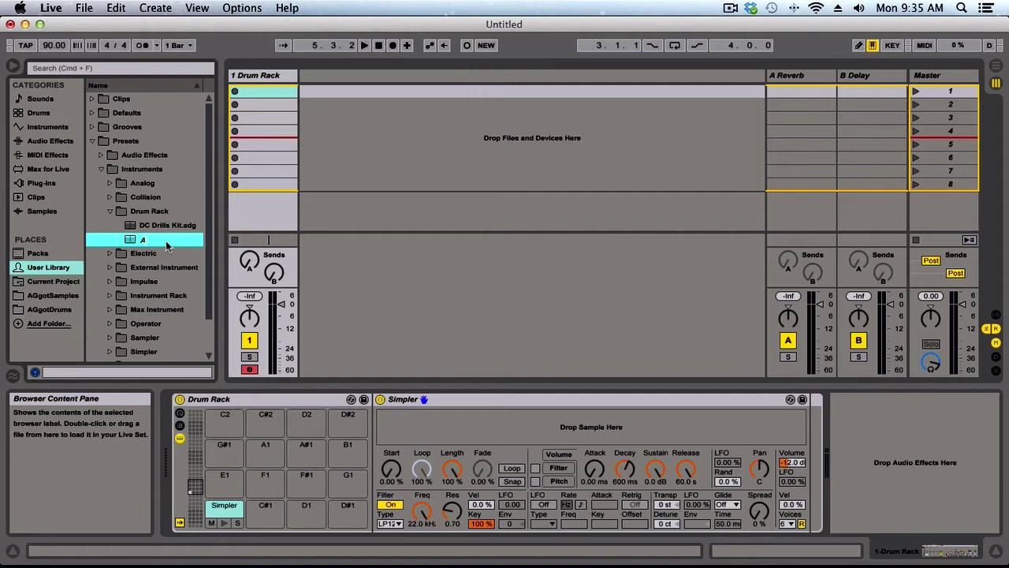
text(utod)
key(Return)
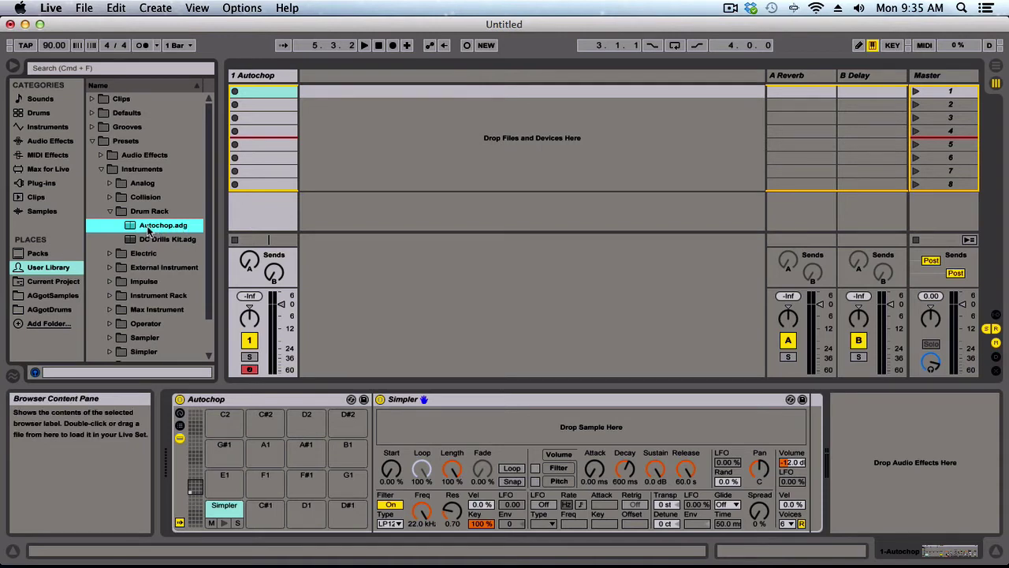
Step: Move Autochop.adg into Defaults/Slicing, then browse the AGgotSamples folders under Places
mouse_move(148, 229)
mouse_down()
mouse_move(139, 157)
mouse_move(98, 115)
mouse_move(128, 149)
mouse_move(131, 223)
mouse_up()
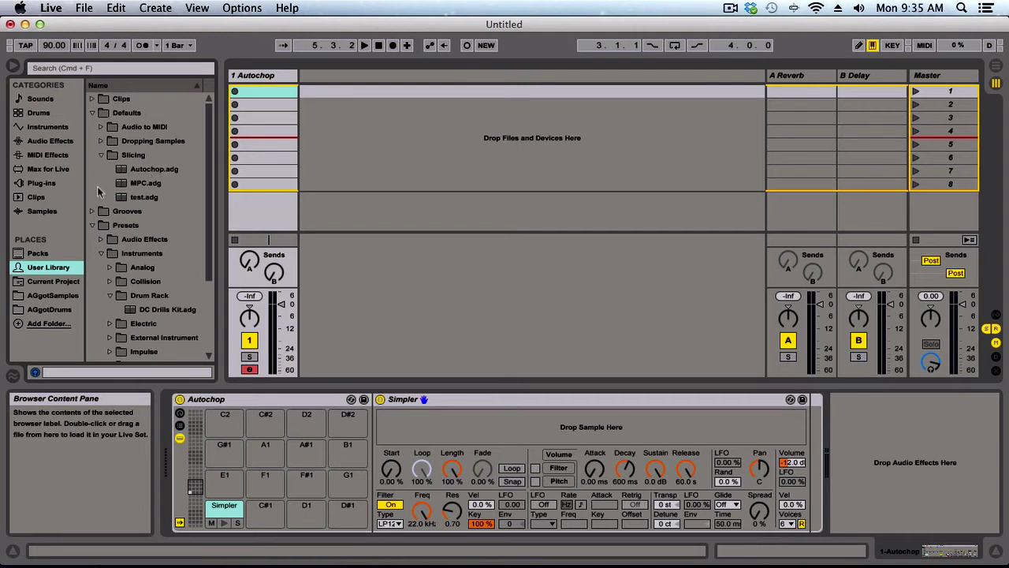
click(48, 298)
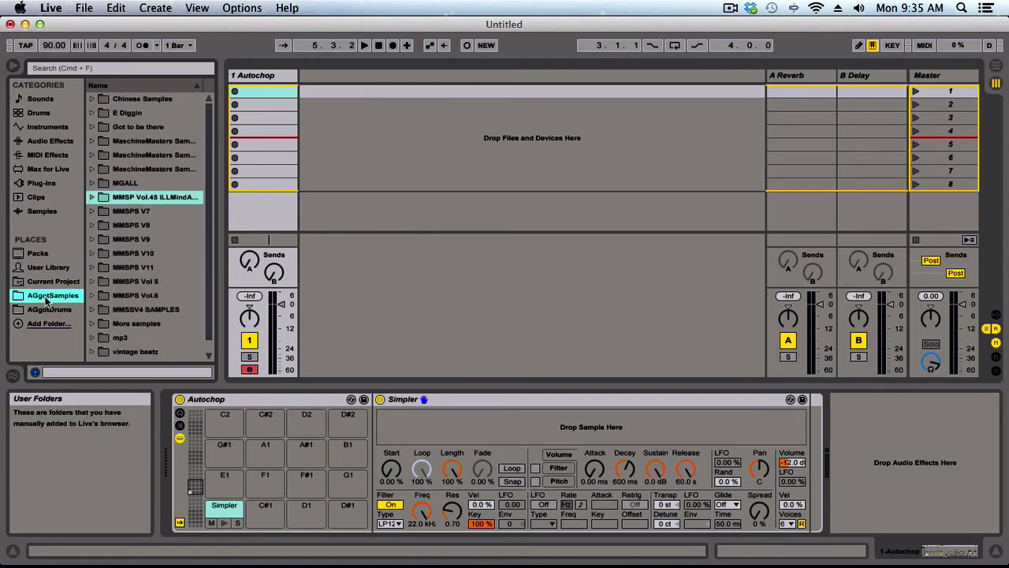
Step: Drag the Four Tops sample from the sample pack onto a new audio track
click(92, 198)
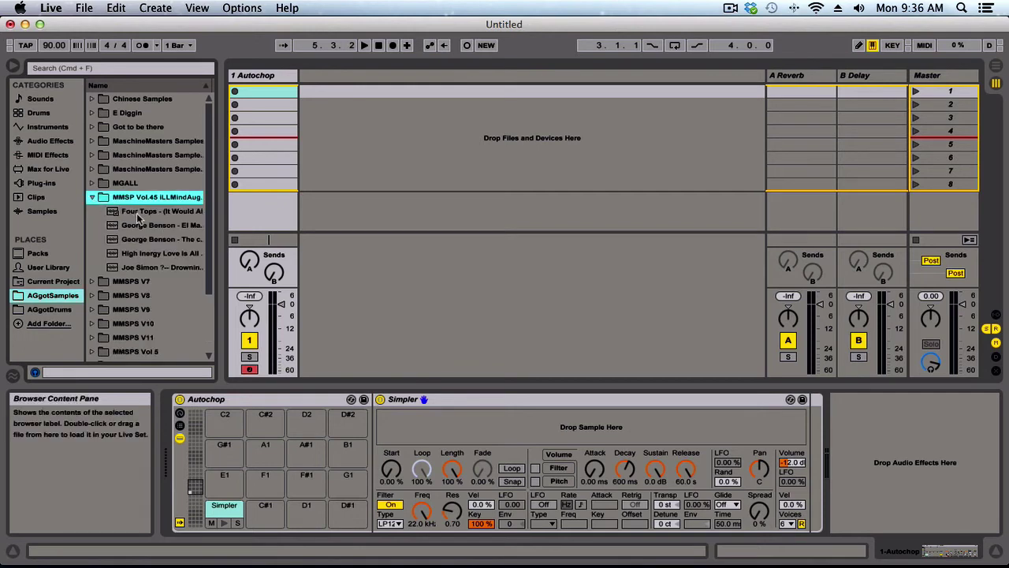
click(141, 211)
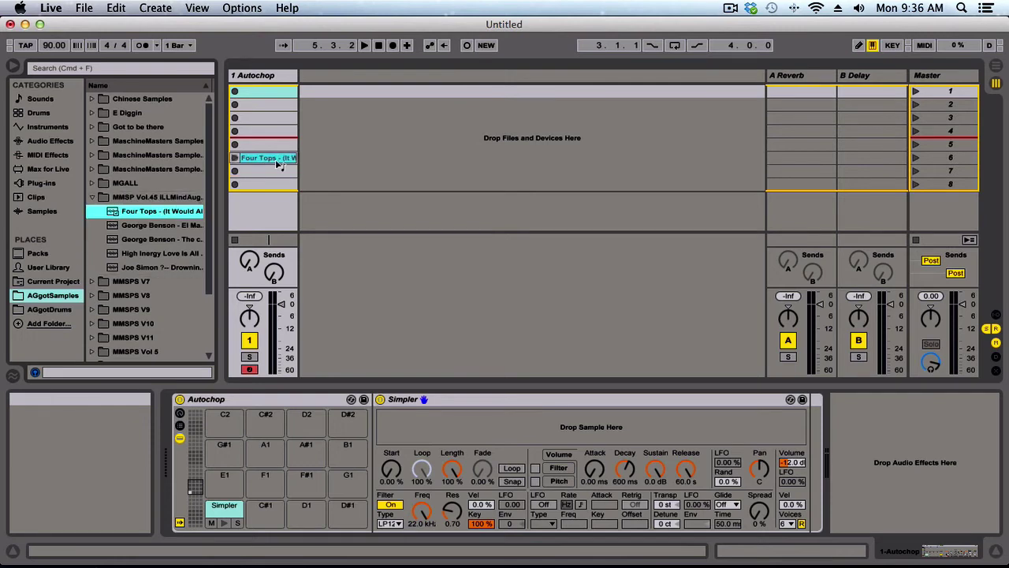
drag(278, 163, 331, 93)
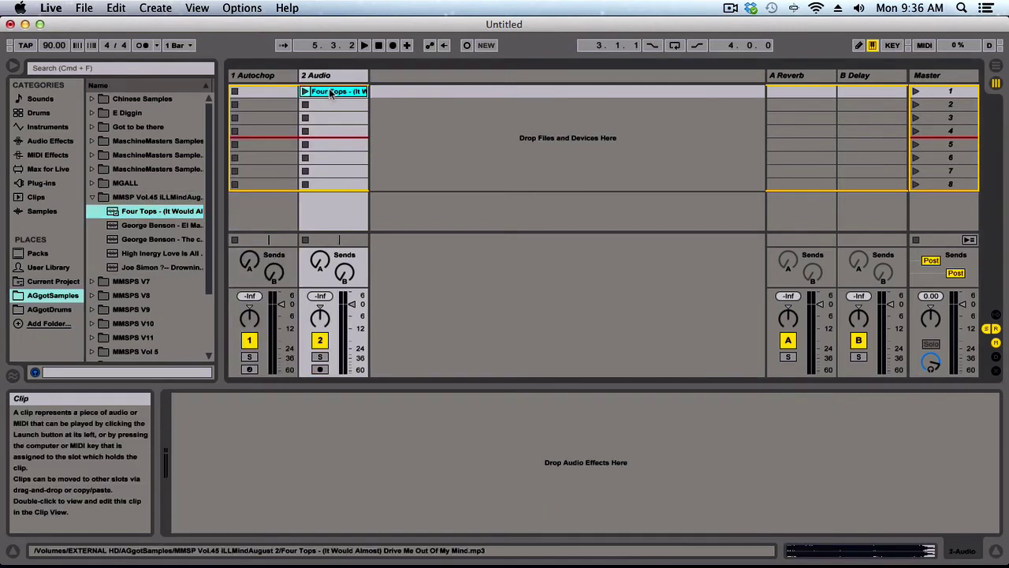
Step: Delete the 1 Autochop track and show the Four Tops clip's waveform
click(270, 77)
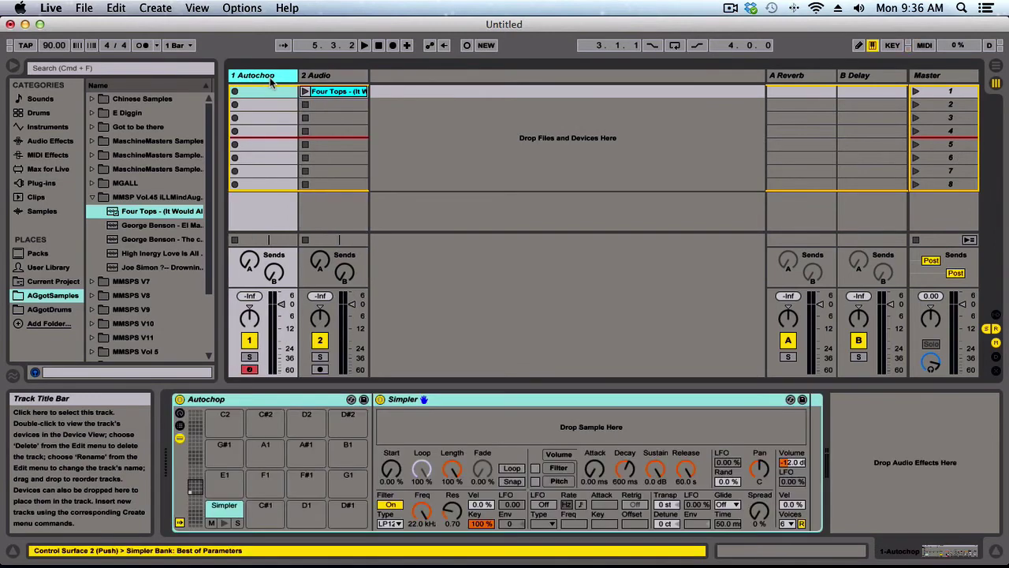
key(Delete)
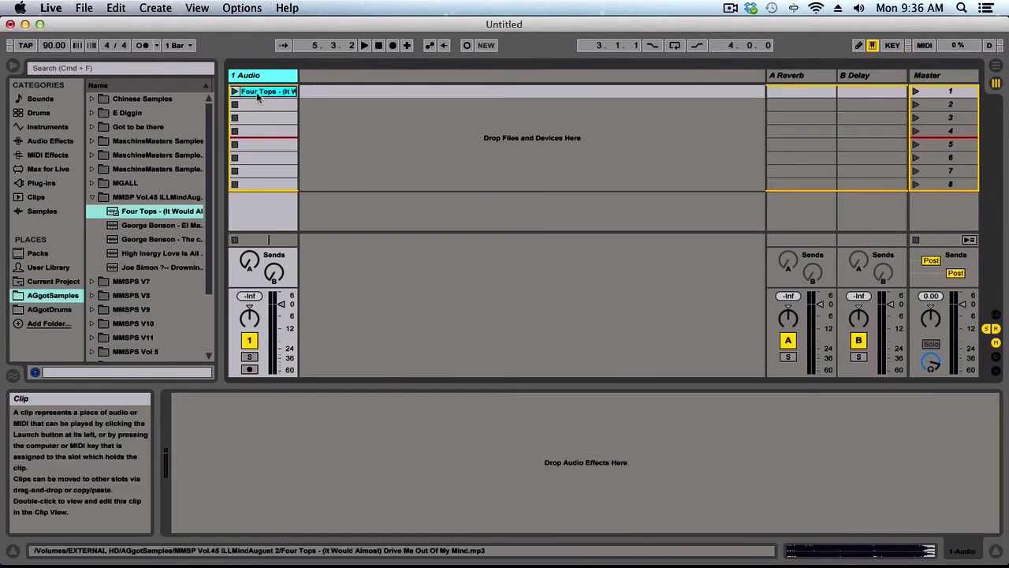
click(258, 91)
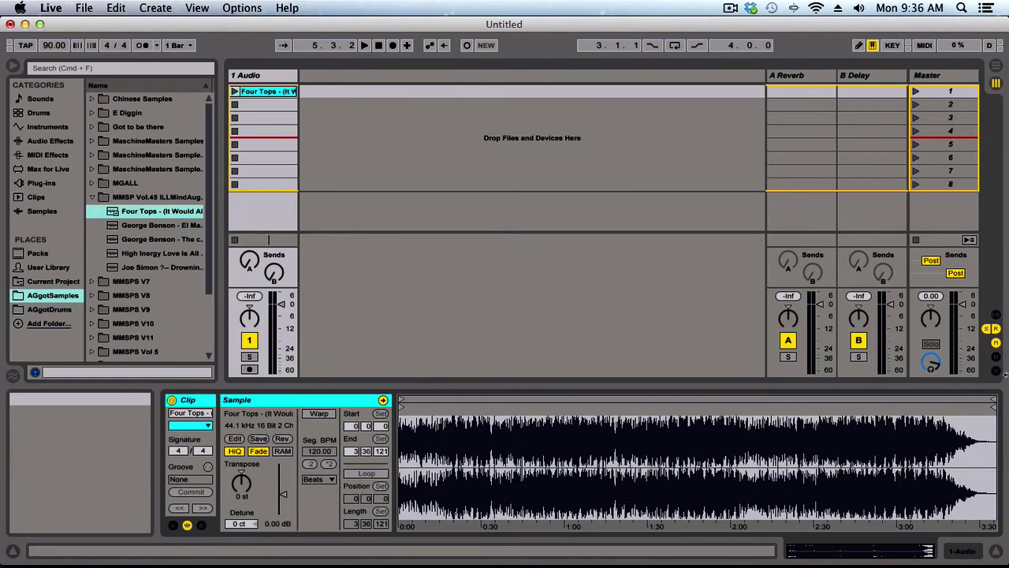
Step: Crop the Four Tops clip at an end near 2:22, then trim its start and crop again
drag(992, 404, 412, 405)
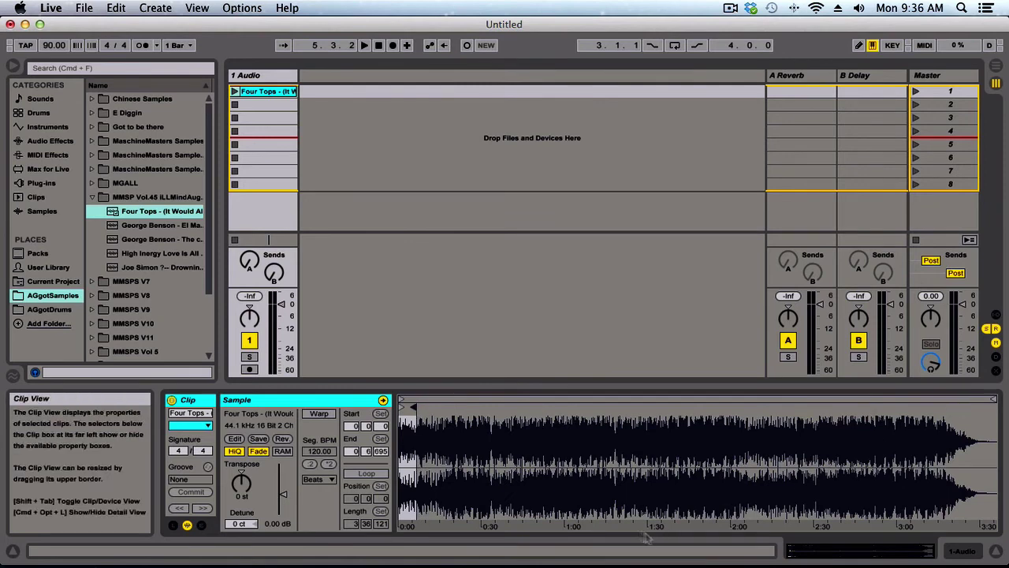
right_click(411, 494)
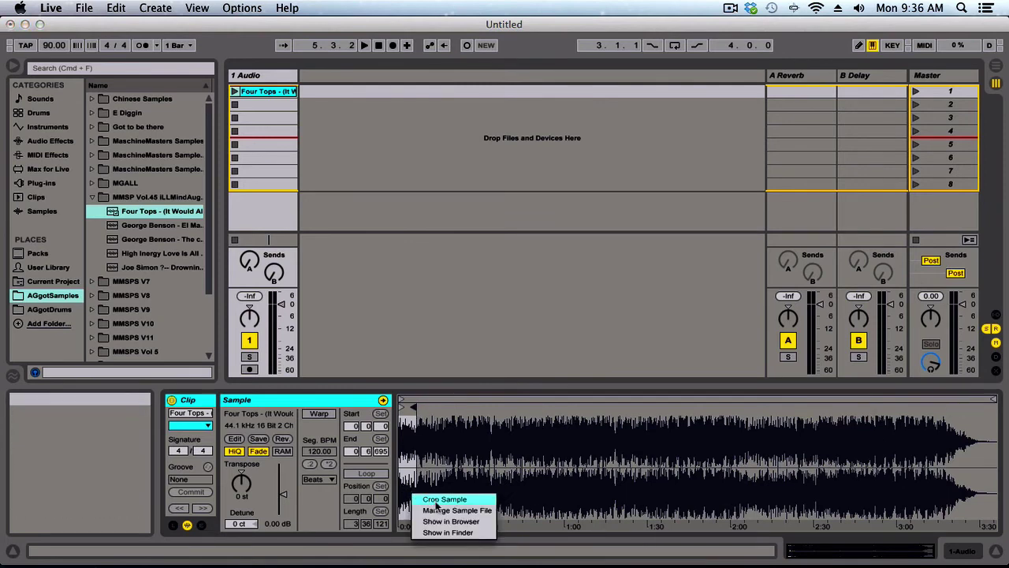
click(442, 499)
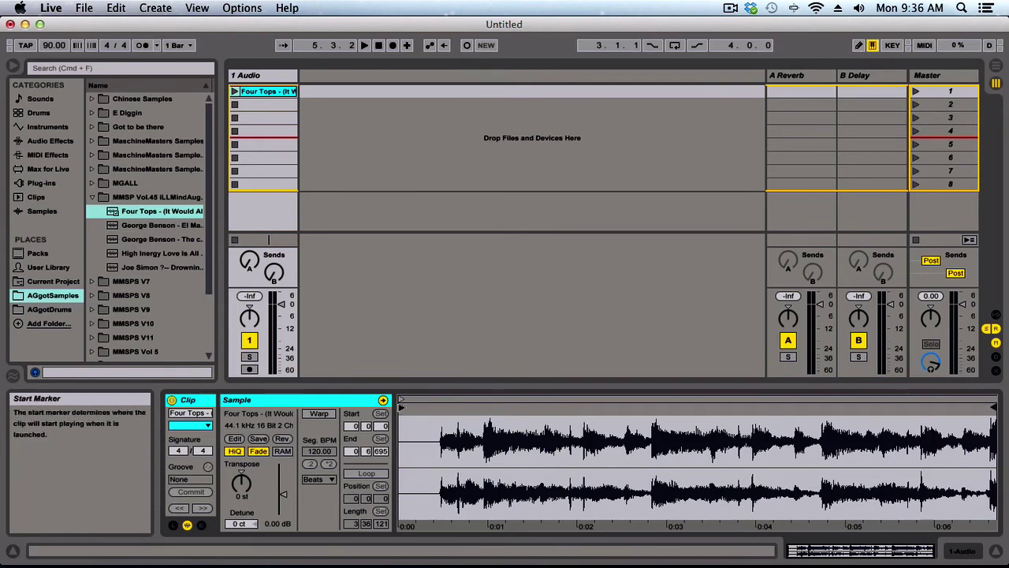
drag(400, 408, 442, 407)
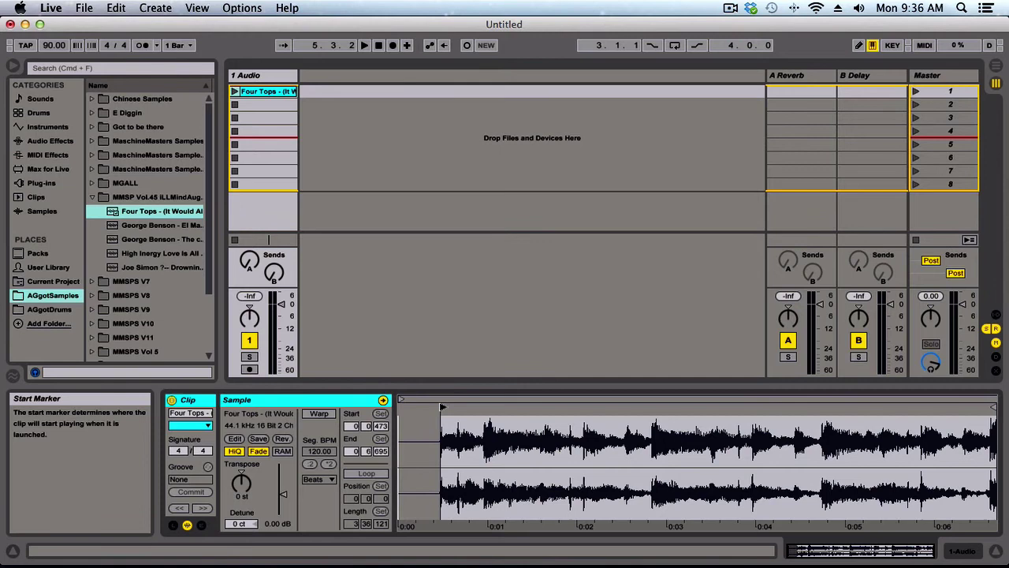
right_click(523, 447)
click(557, 451)
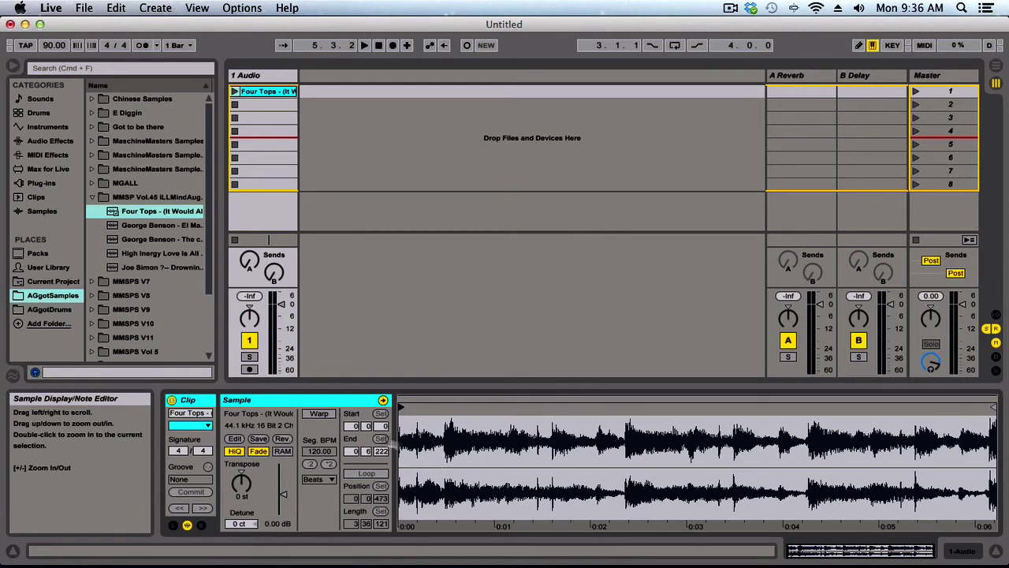
Step: Enable Warp and set up Slice to New MIDI Track with 1/4 Note slices and the Autochop preset
click(318, 415)
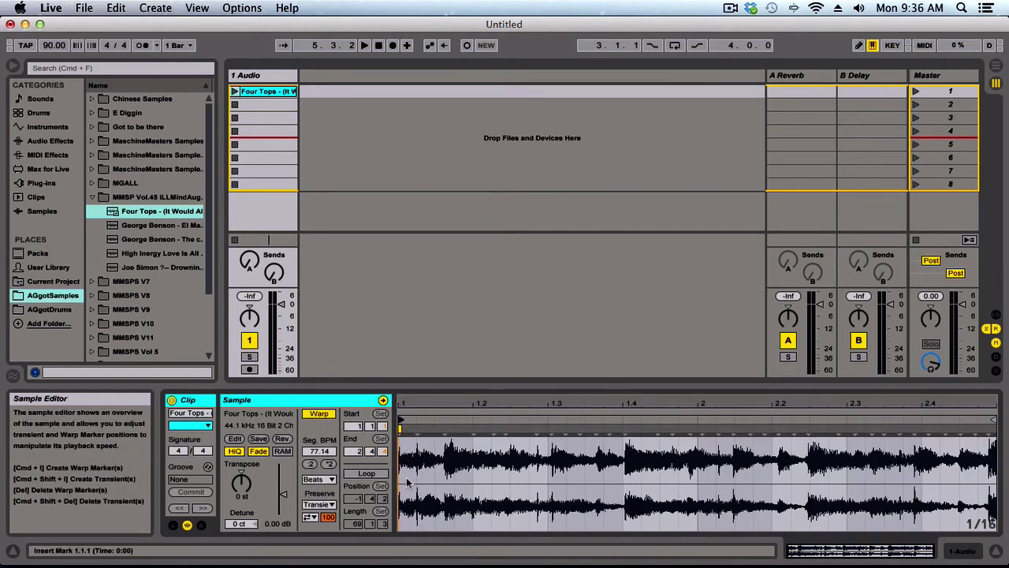
right_click(531, 467)
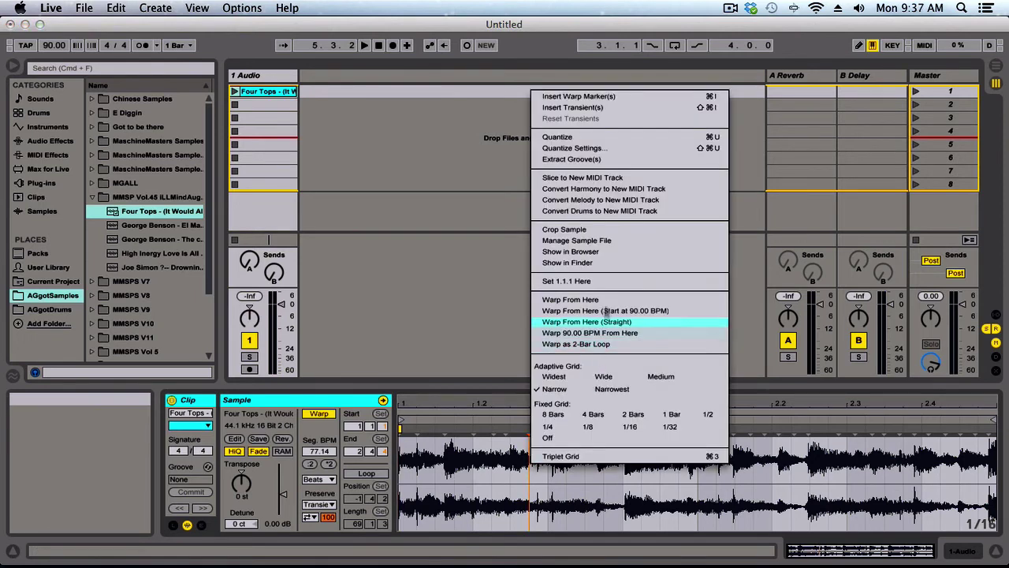
click(599, 179)
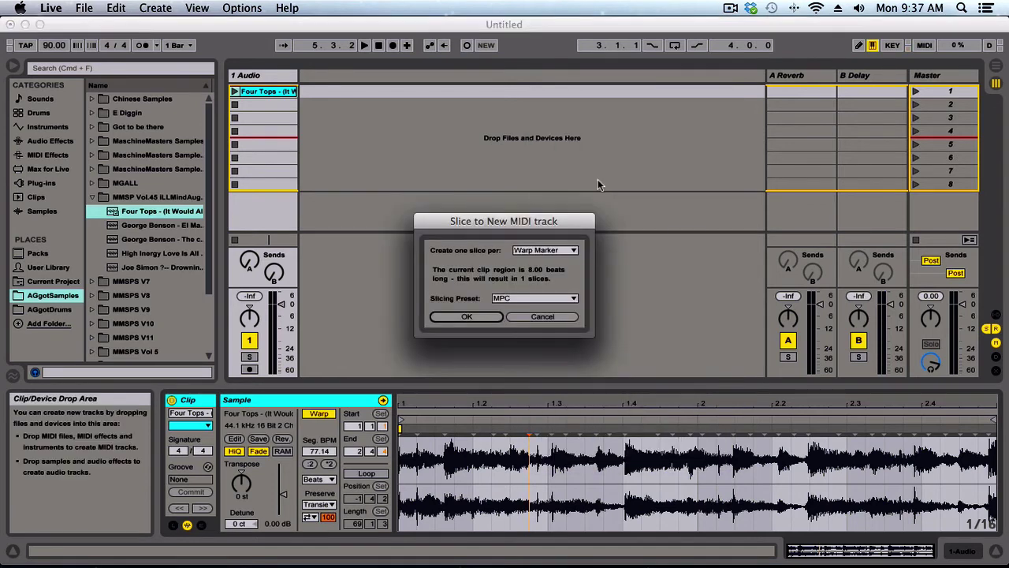
click(571, 251)
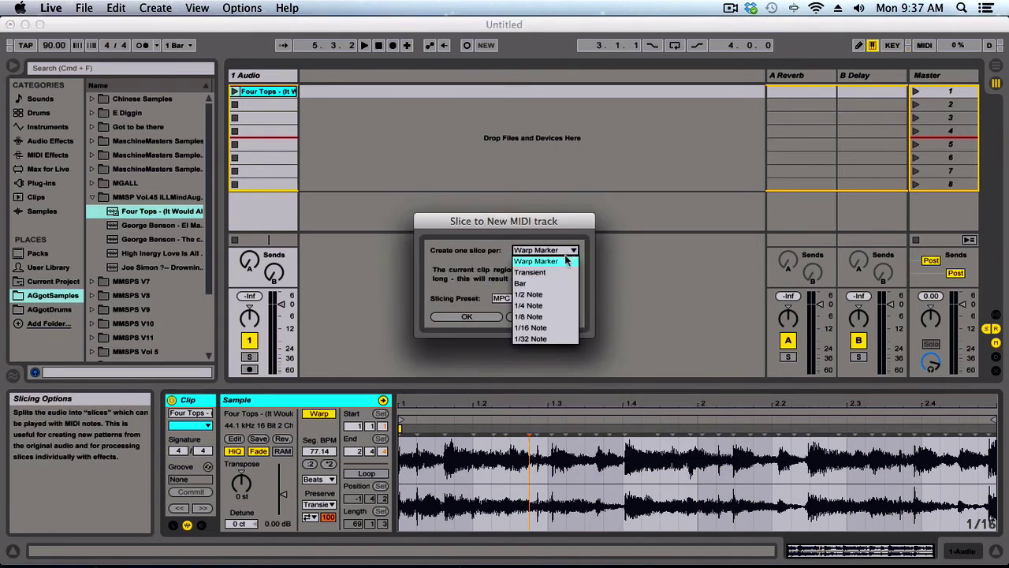
click(554, 306)
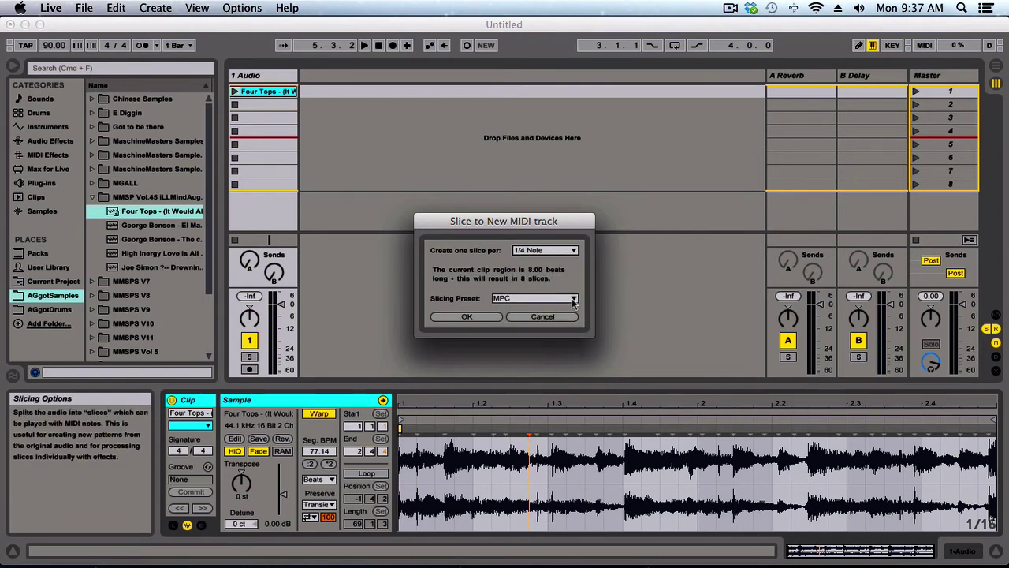
click(571, 298)
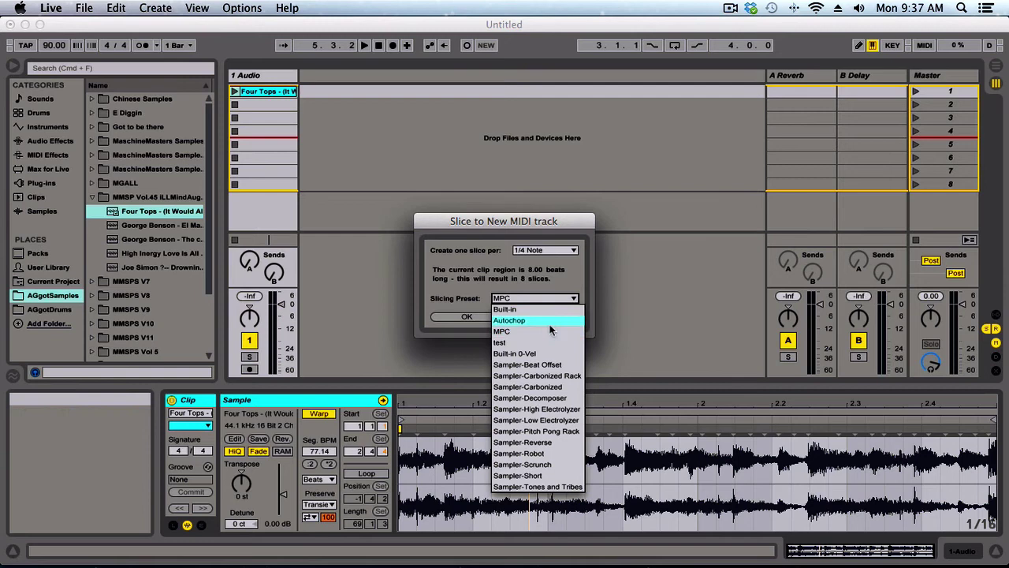
click(550, 322)
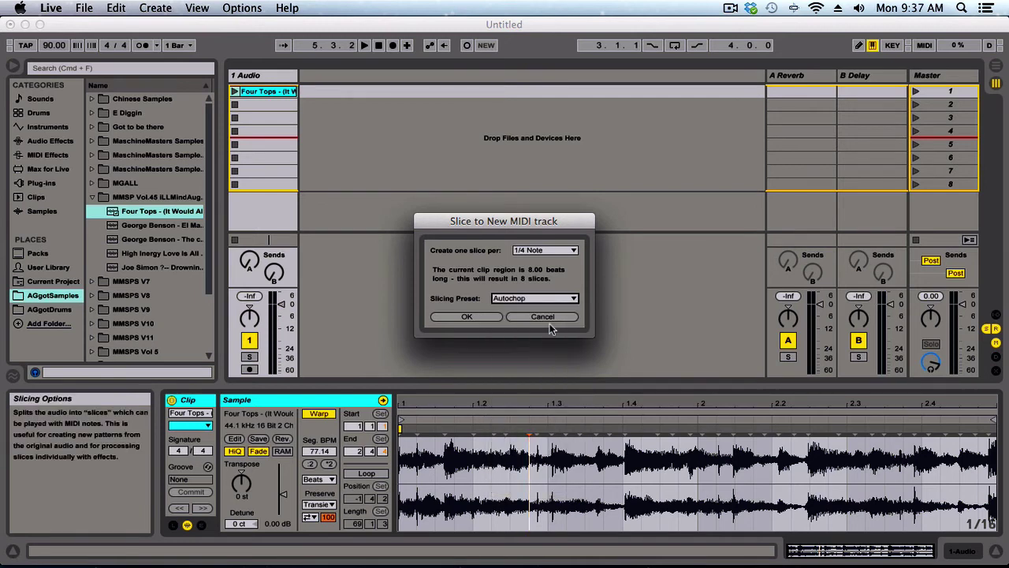
Step: Confirm the slicing to create the Four Tops MIDI track with pads Slice 1 to Slice 8
click(466, 319)
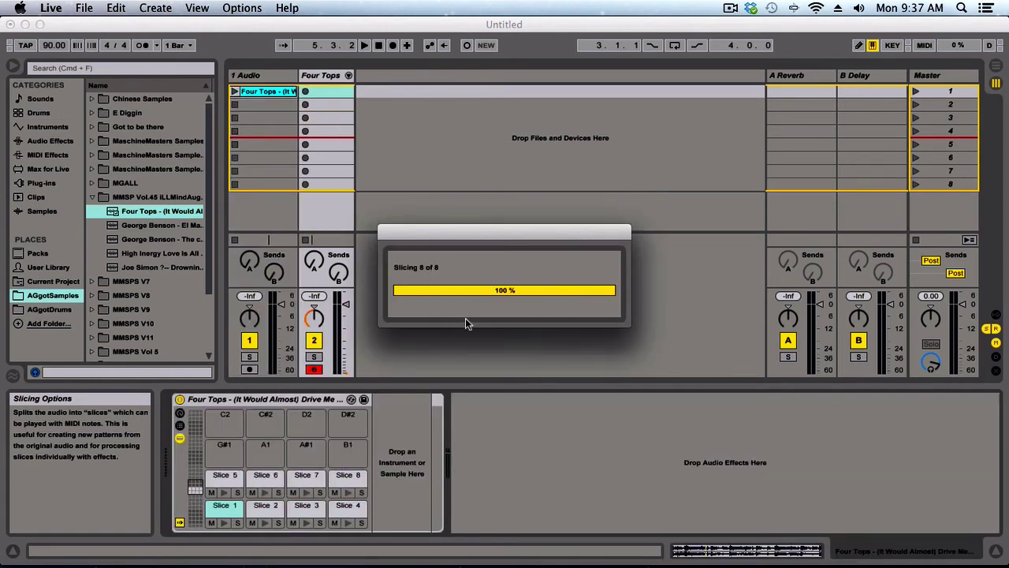